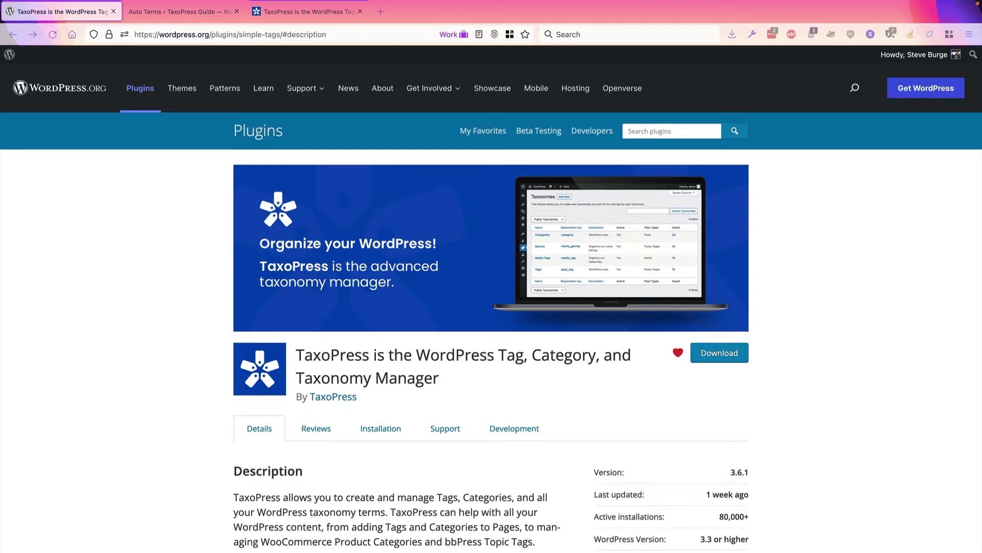
Switch to the browser tab showing the site's TaxoPress Auto Terms list with the 'Auto term' rule.
{"action": "left_click", "coordinate": [181, 11]}
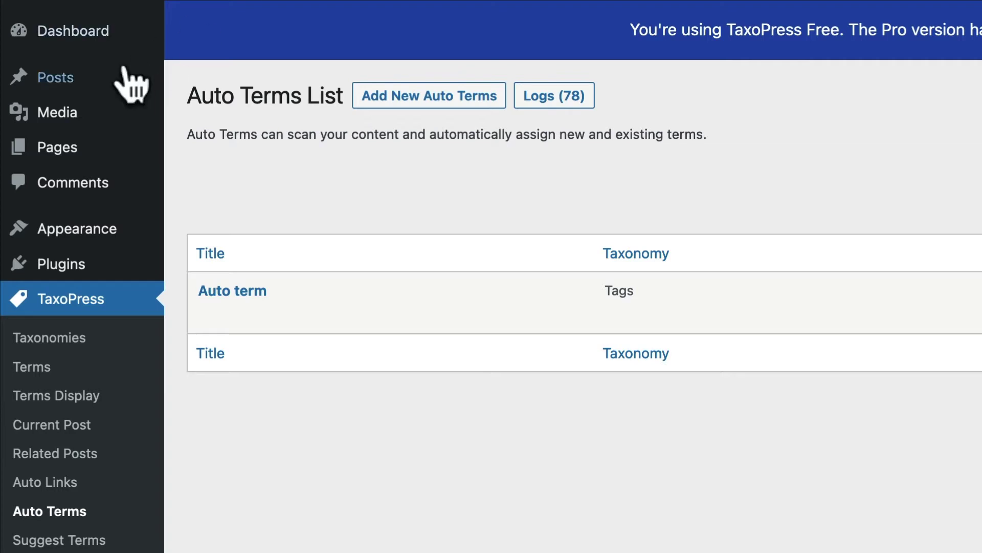
Open Posts > Tags to view the existing Golf, Movies and TV tags.
{"action": "mouse_move", "coordinate": [63, 90]}
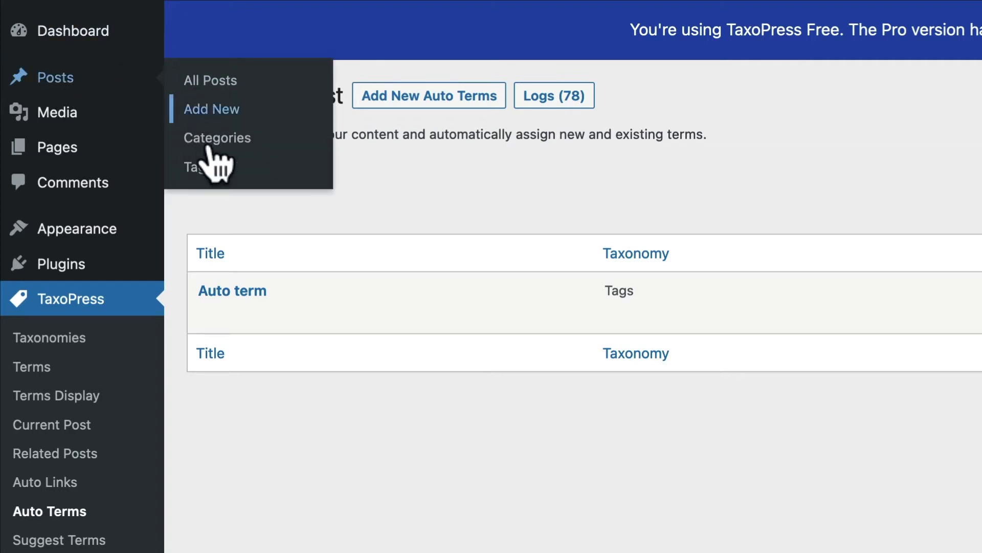
{"action": "left_click", "coordinate": [200, 168]}
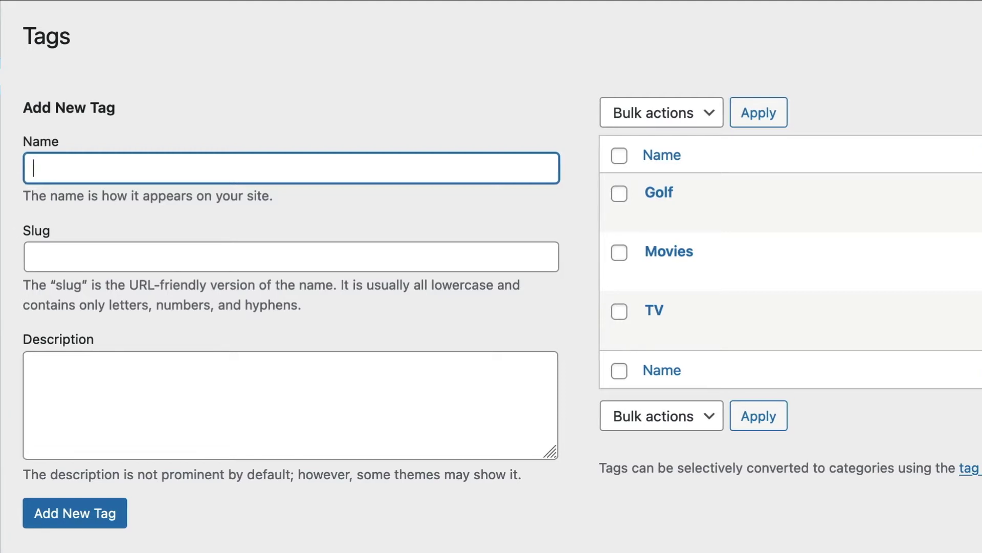
{"action": "mouse_move", "coordinate": [77, 434]}
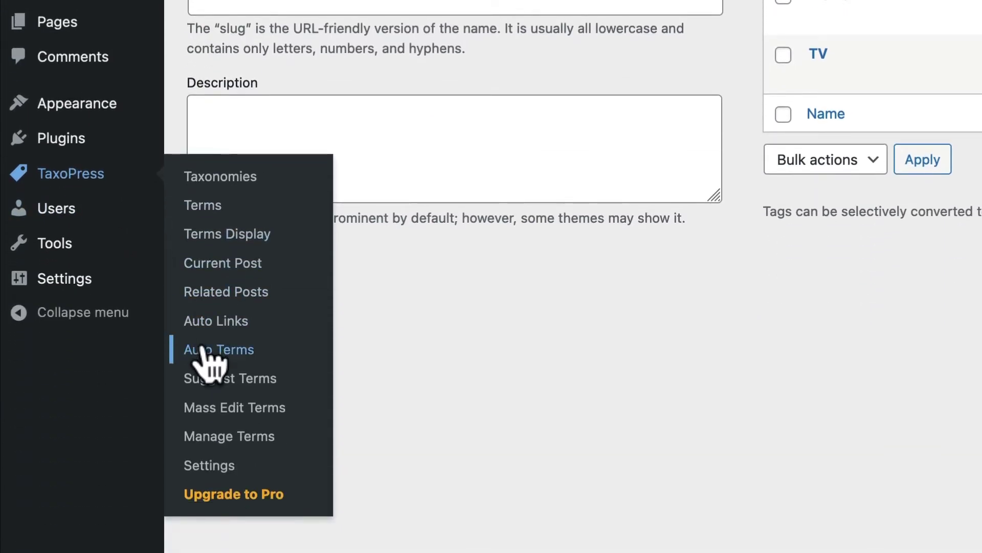
Return to the Auto Terms list and open the 'Auto term' rule for editing.
{"action": "left_click", "coordinate": [205, 350]}
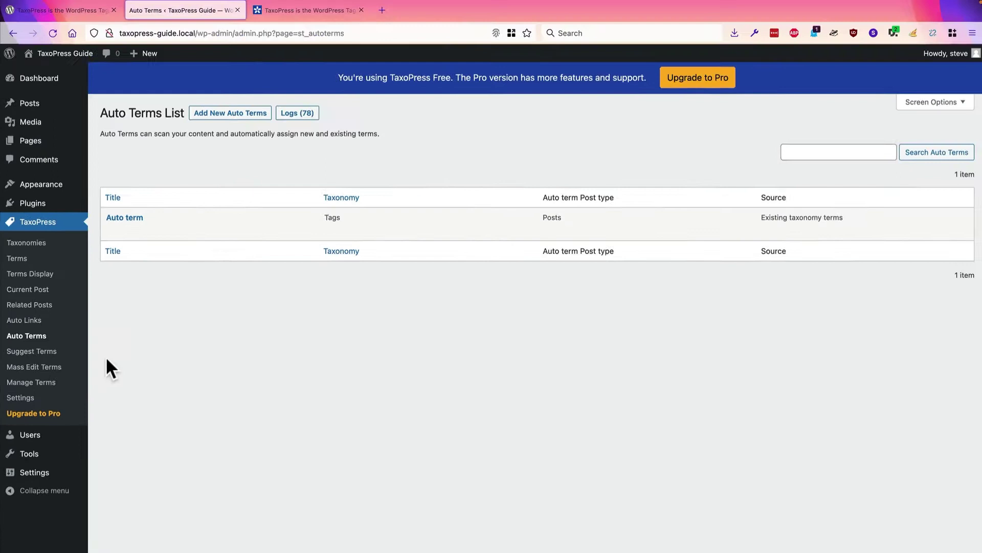
{"action": "mouse_move", "coordinate": [110, 237]}
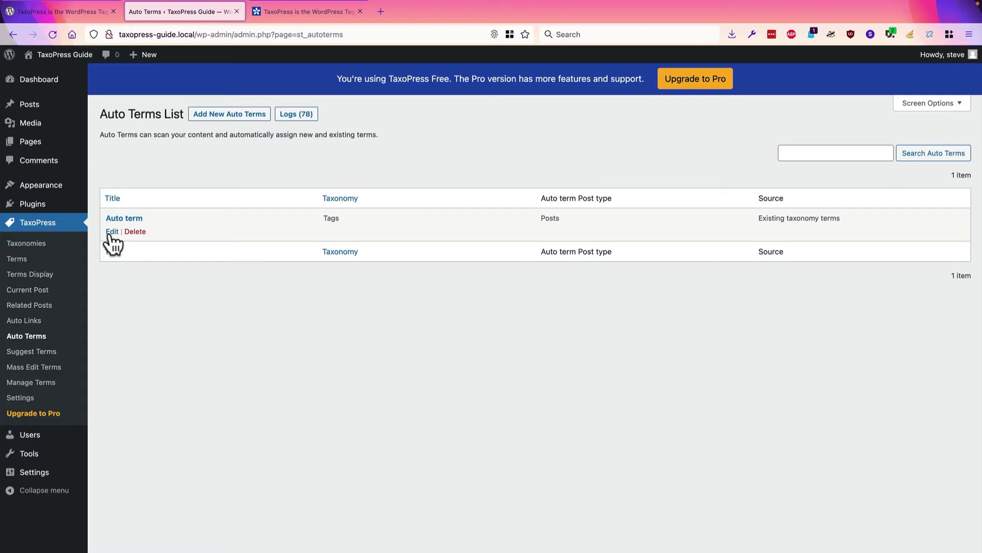
{"action": "left_click", "coordinate": [112, 232]}
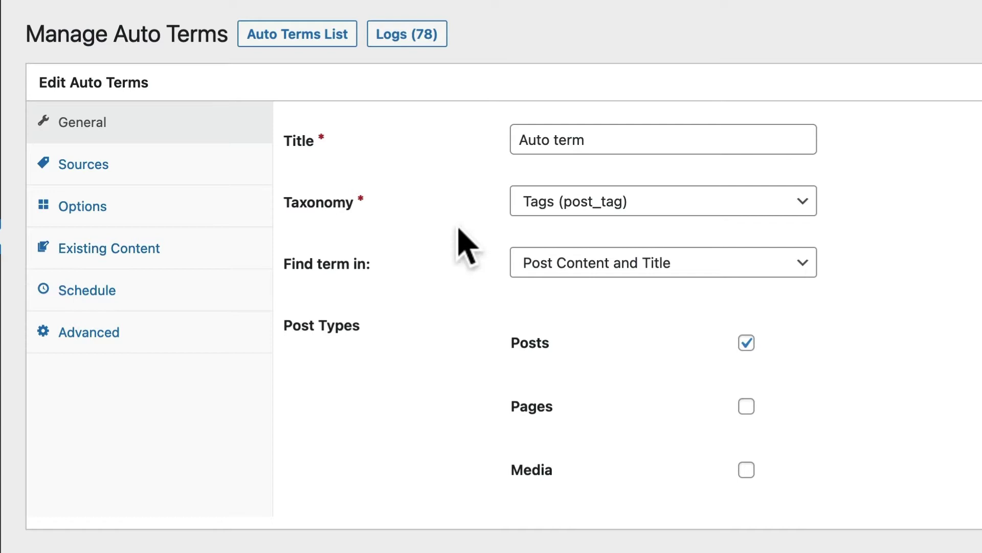
Confirm the rule keeps Tags as its taxonomy and searches Post Content and Title.
{"action": "left_click", "coordinate": [549, 209]}
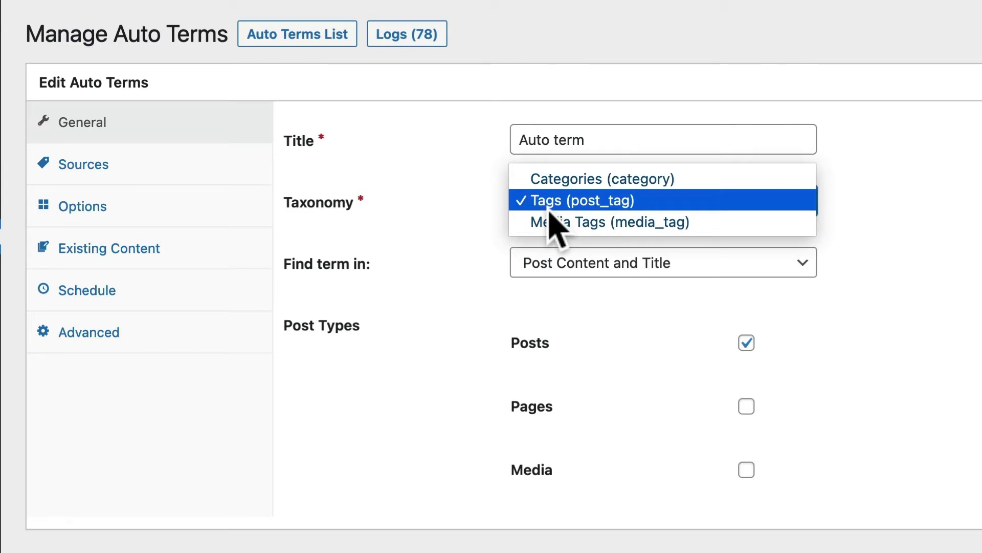
{"action": "left_click", "coordinate": [381, 409]}
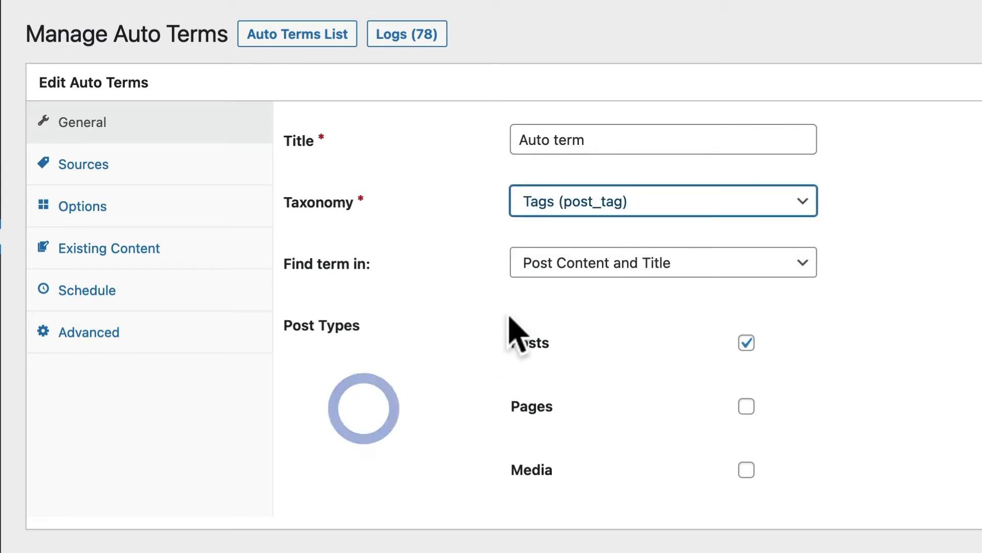
{"action": "left_click", "coordinate": [561, 279]}
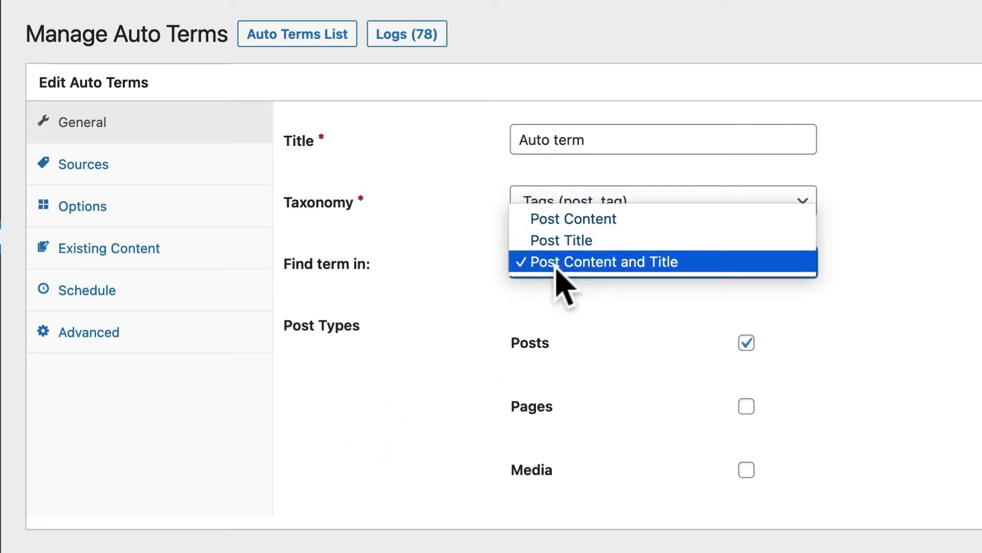
{"action": "left_click", "coordinate": [555, 266]}
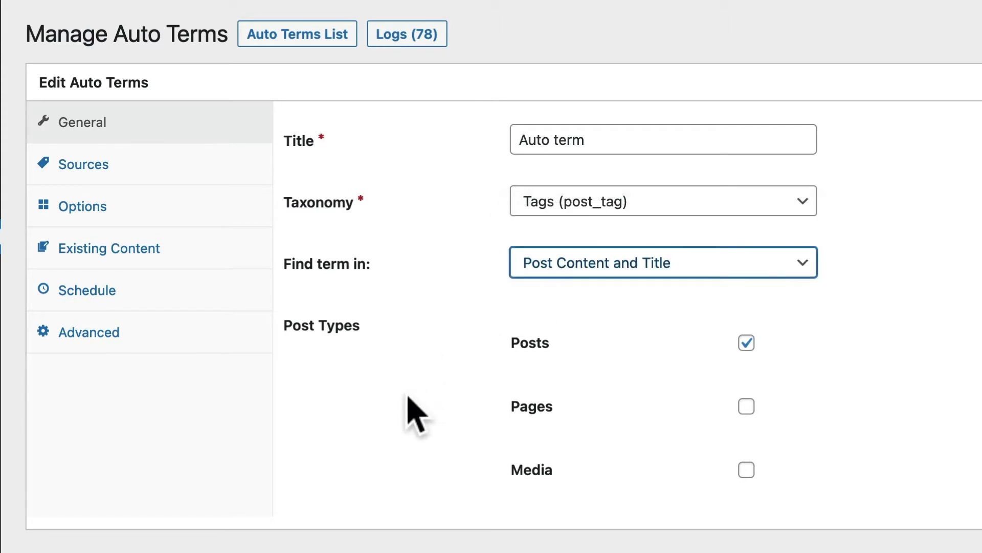
{"action": "left_click", "coordinate": [408, 396]}
Review the Sources tab's existing Tags terms option and save the Auto term rule.
{"action": "left_click", "coordinate": [90, 167]}
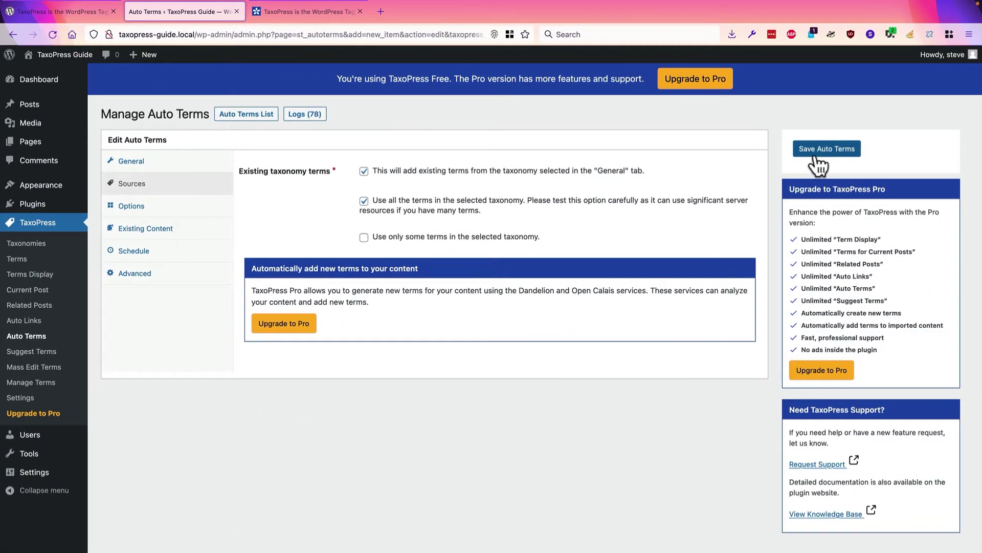
{"action": "left_click", "coordinate": [817, 153]}
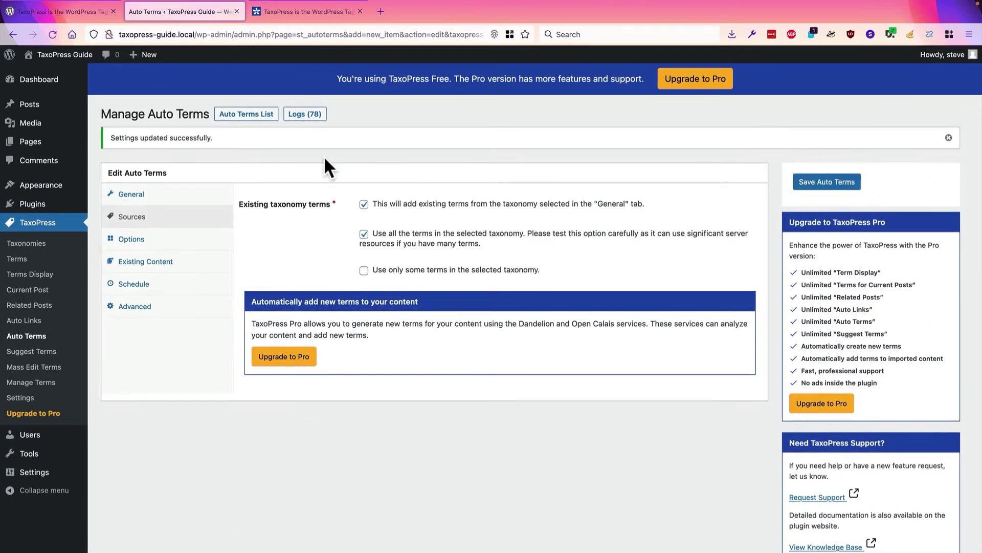
Create a new post titled 'US Golf Open' and begin typing its golf tournament body sentence.
{"action": "mouse_move", "coordinate": [23, 109]}
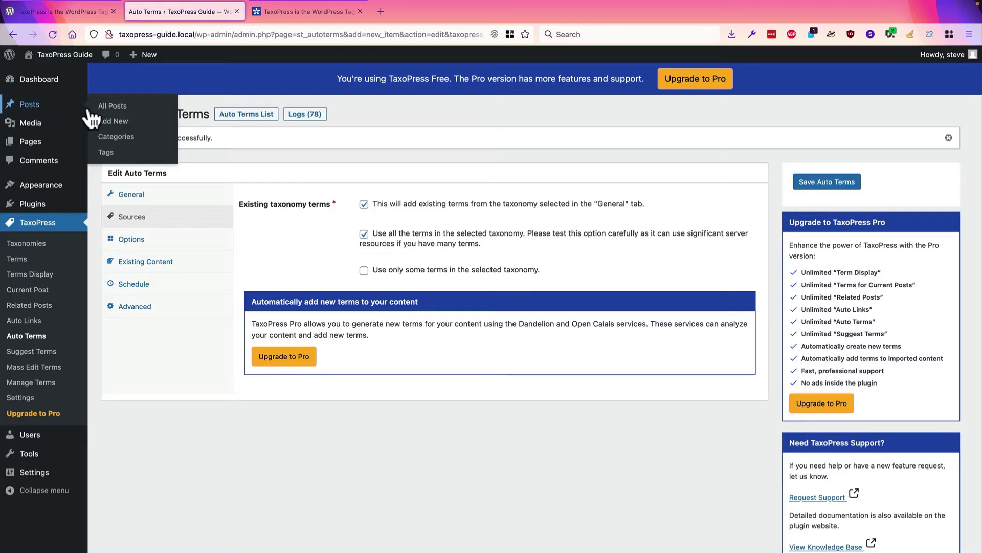
{"action": "left_click", "coordinate": [105, 121]}
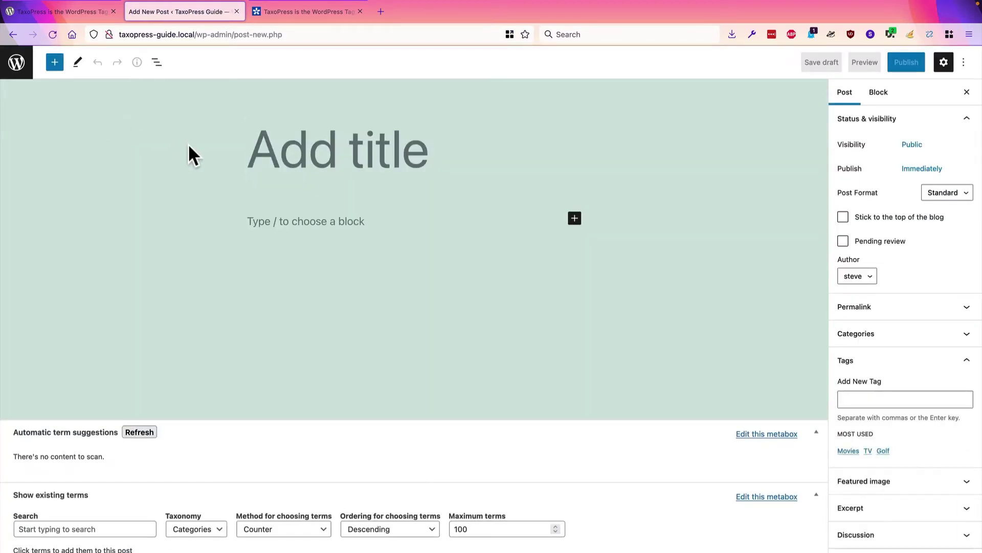
{"action": "type", "text": "US "}
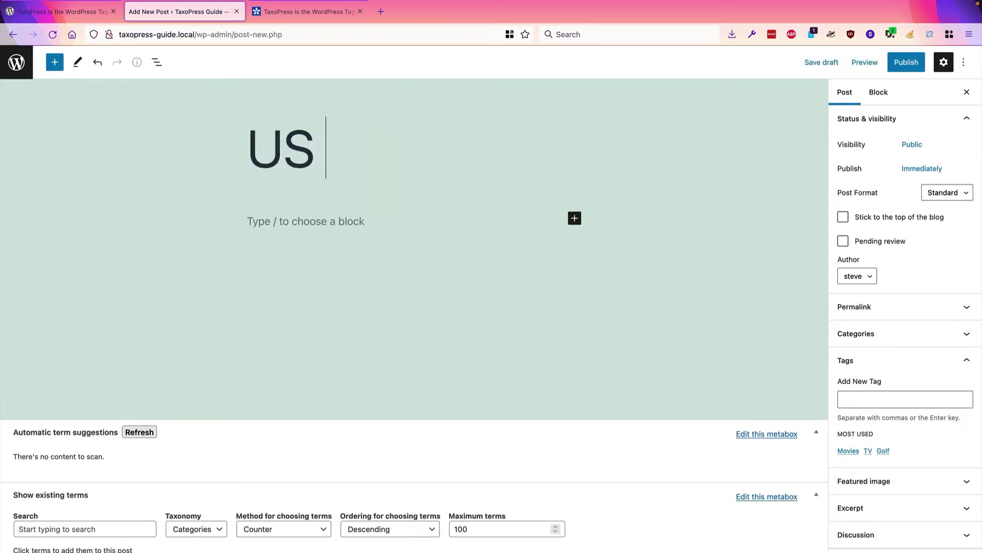
{"action": "type", "text": "GOl"}
{"action": "key", "text": "BackSpace"}
{"action": "key", "text": "BackSpace"}
{"action": "type", "text": "olf"}
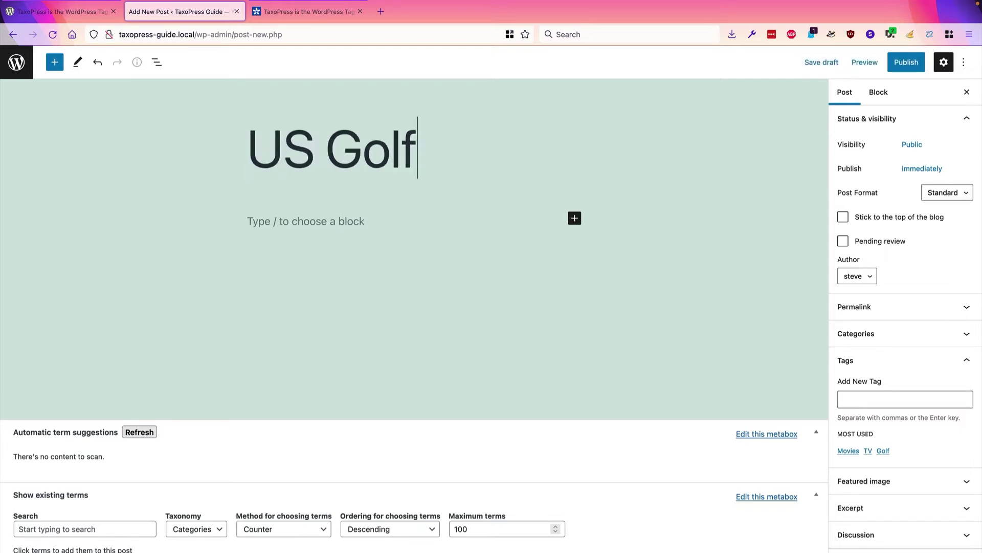
{"action": "type", "text": " Open"}
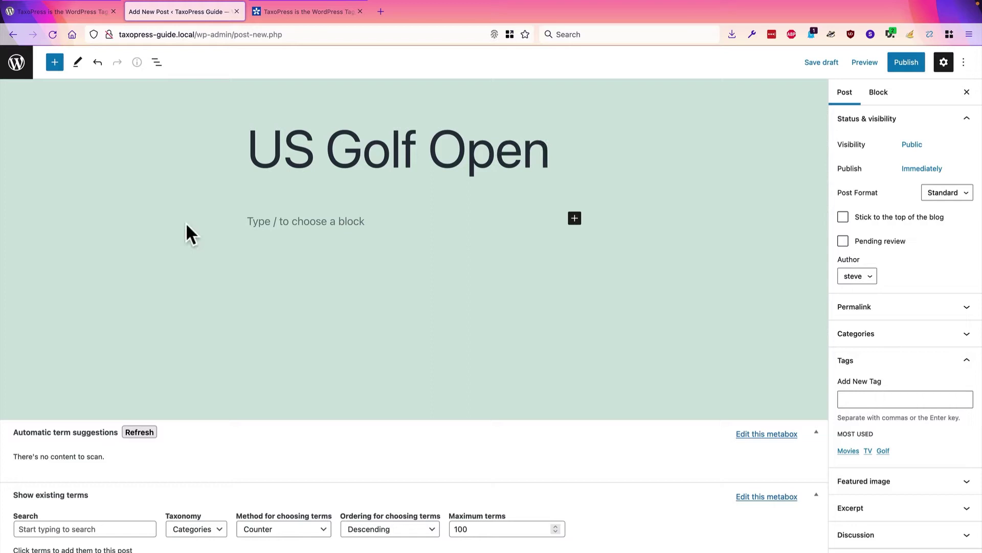
{"action": "left_click", "coordinate": [283, 221]}
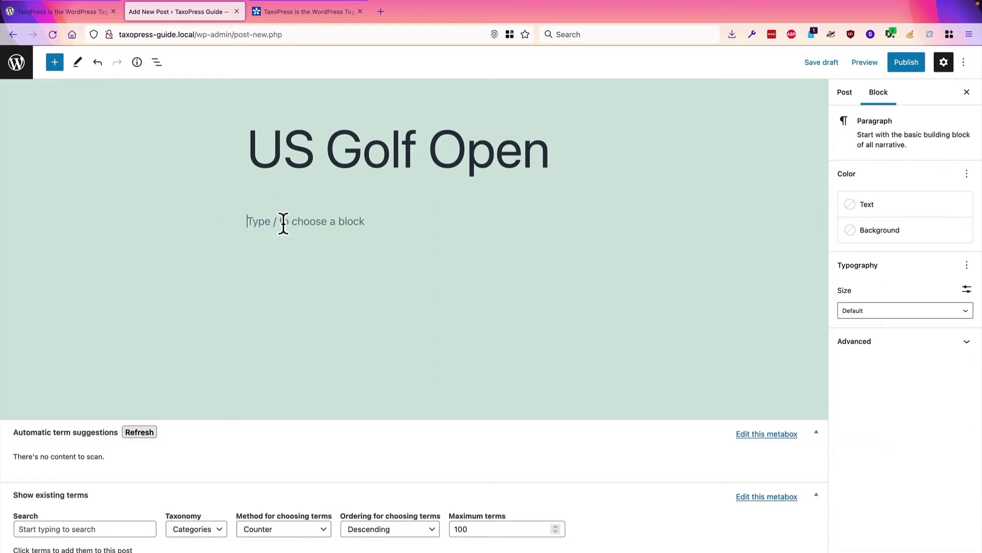
{"action": "type", "text": "It is a "}
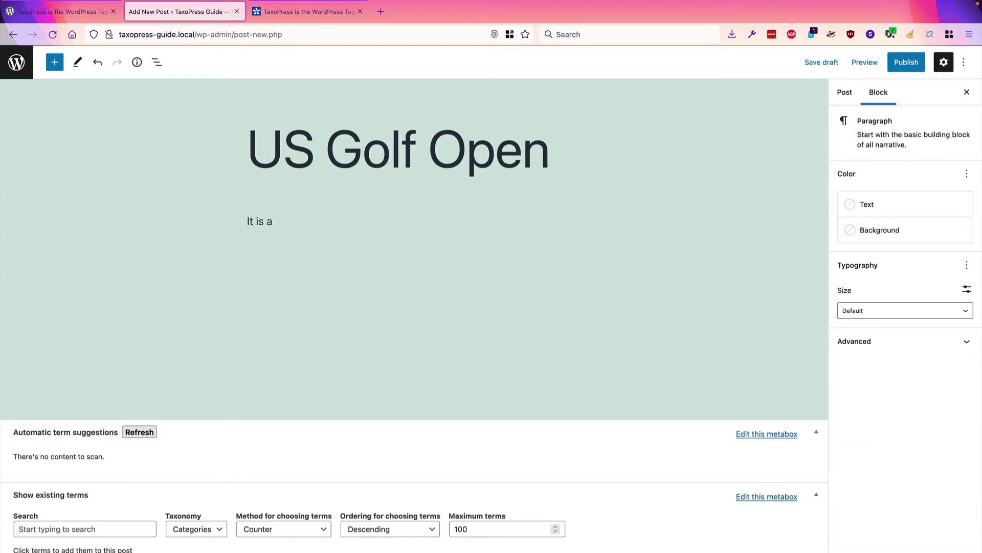
{"action": "type", "text": "golf tournament that has fea"}
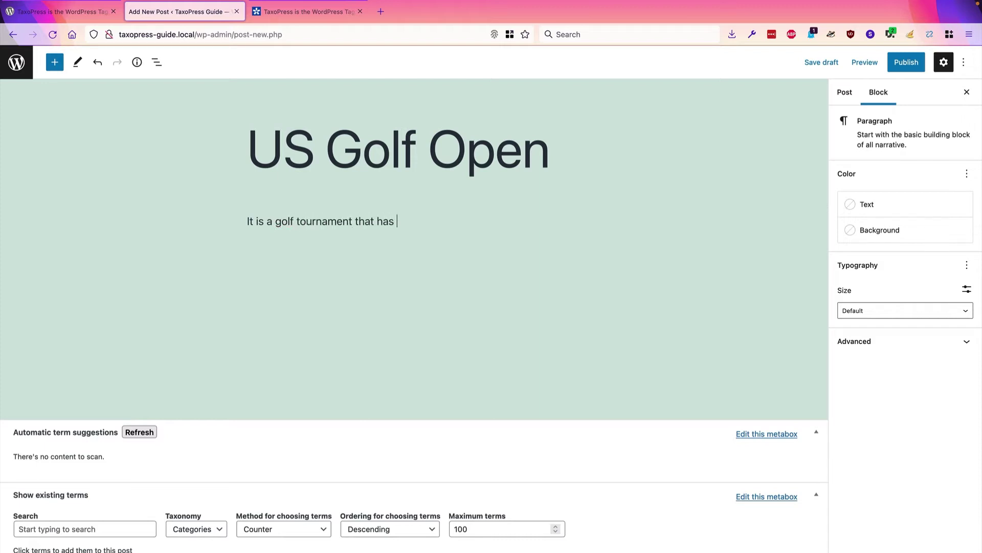
{"action": "type", "text": "turedin TV and movies."}
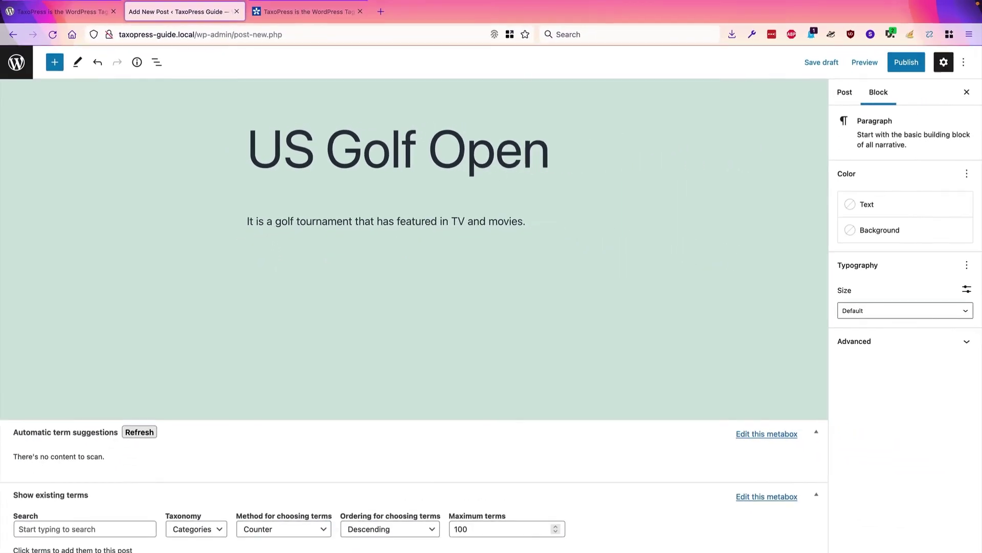
Show the post's tag settings and save 'US Golf Open' as a draft.
{"action": "left_click", "coordinate": [845, 95]}
{"action": "scroll", "coordinate": [875, 281], "scroll_direction": "down", "scroll_amount": 1}
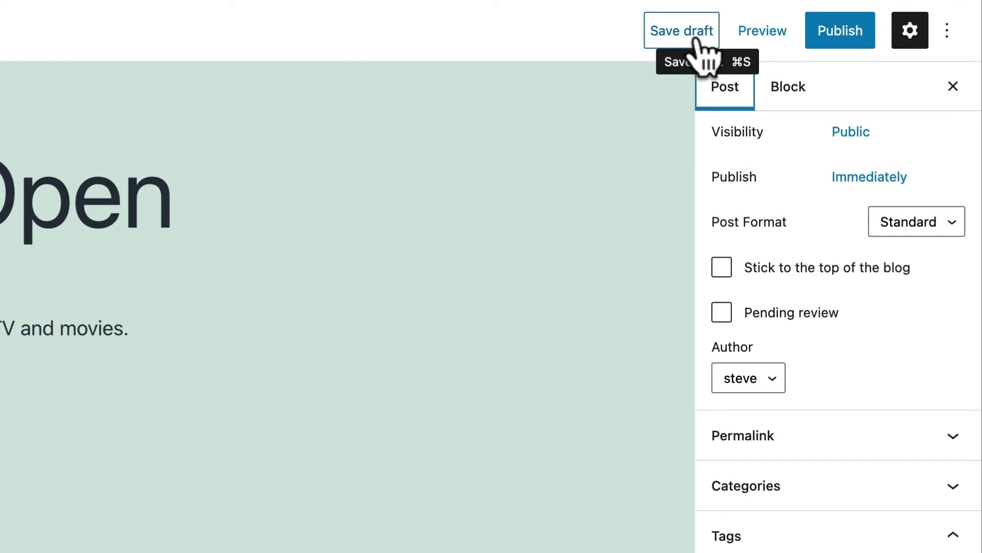
{"action": "left_click", "coordinate": [699, 11]}
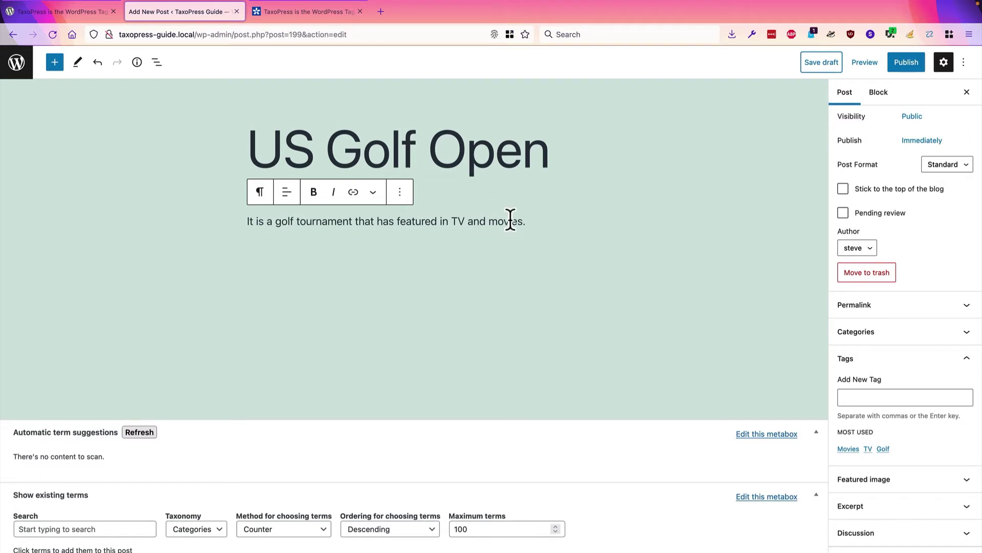
Publish the post, confirming the publish, and close the post-published summary.
{"action": "left_click", "coordinate": [905, 69]}
{"action": "left_click", "coordinate": [880, 71]}
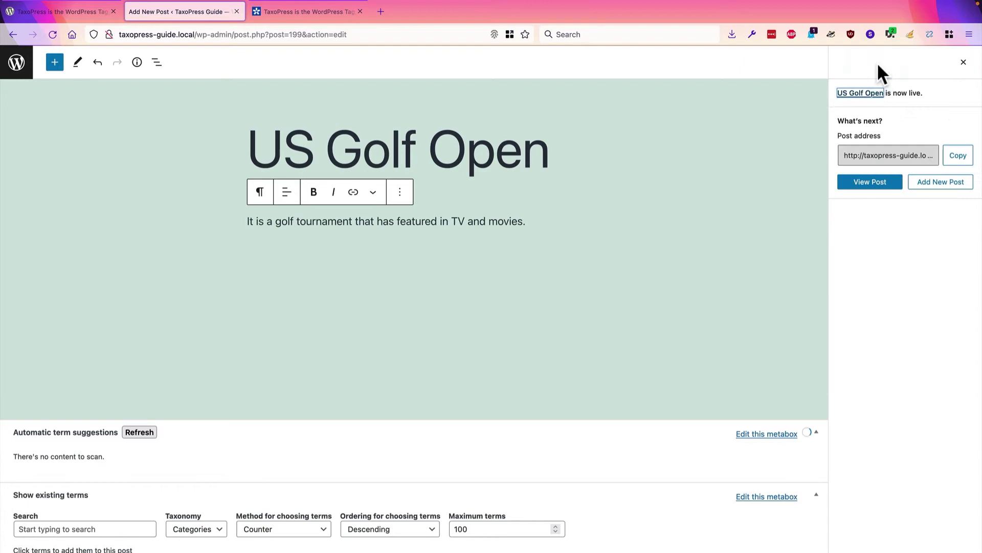
{"action": "left_click", "coordinate": [964, 63]}
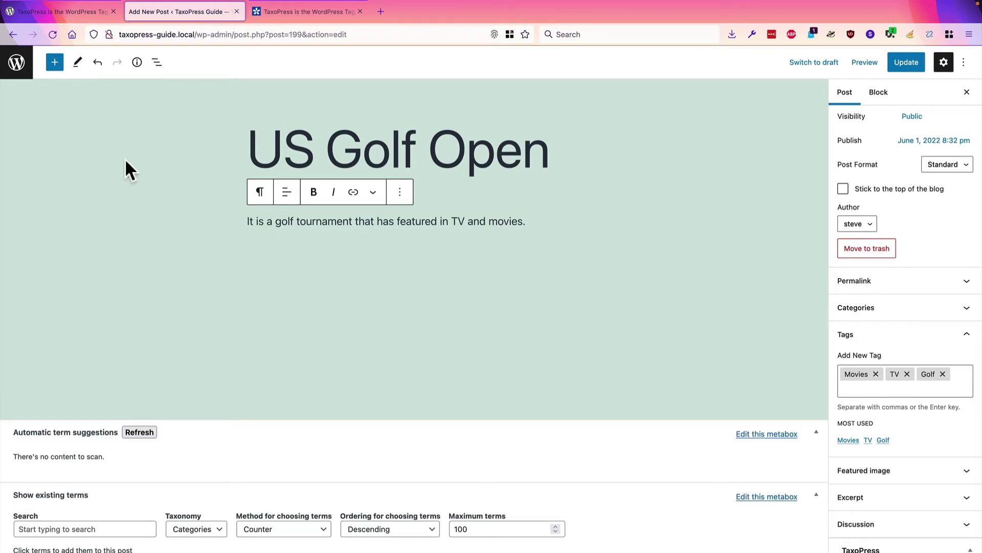
Leave the editor and open the 'Auto term' rule from TaxoPress > Auto Terms for editing.
{"action": "left_click", "coordinate": [10, 65]}
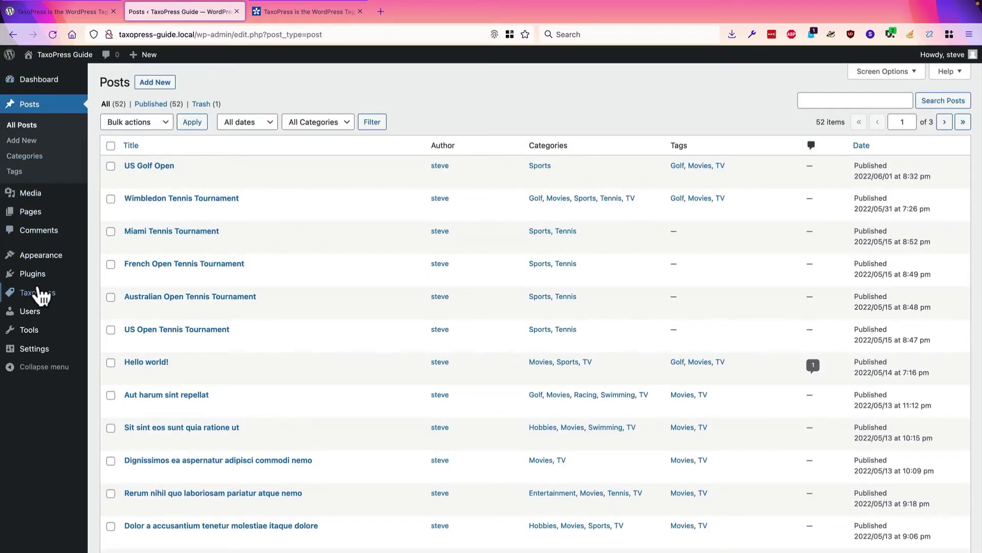
{"action": "mouse_move", "coordinate": [40, 297]}
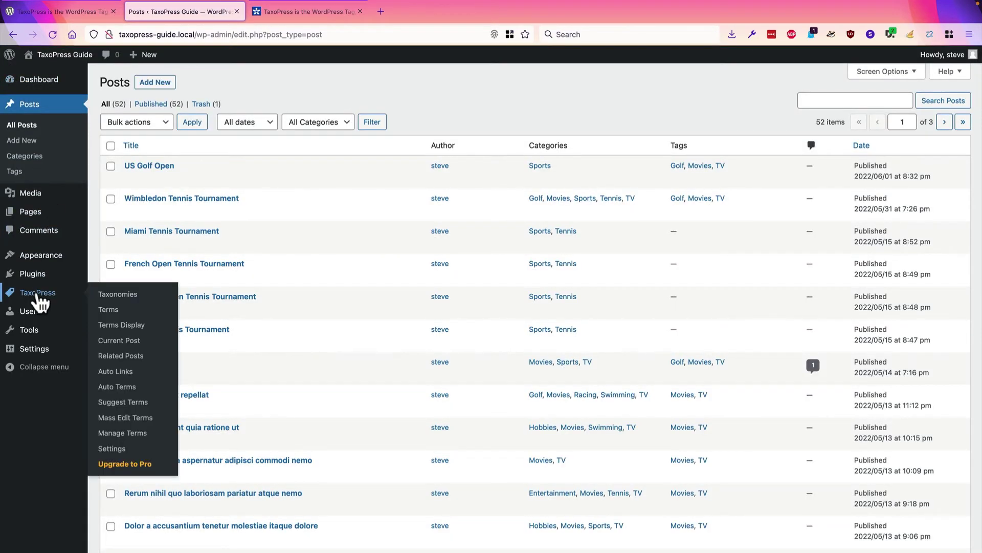
{"action": "left_click", "coordinate": [115, 388]}
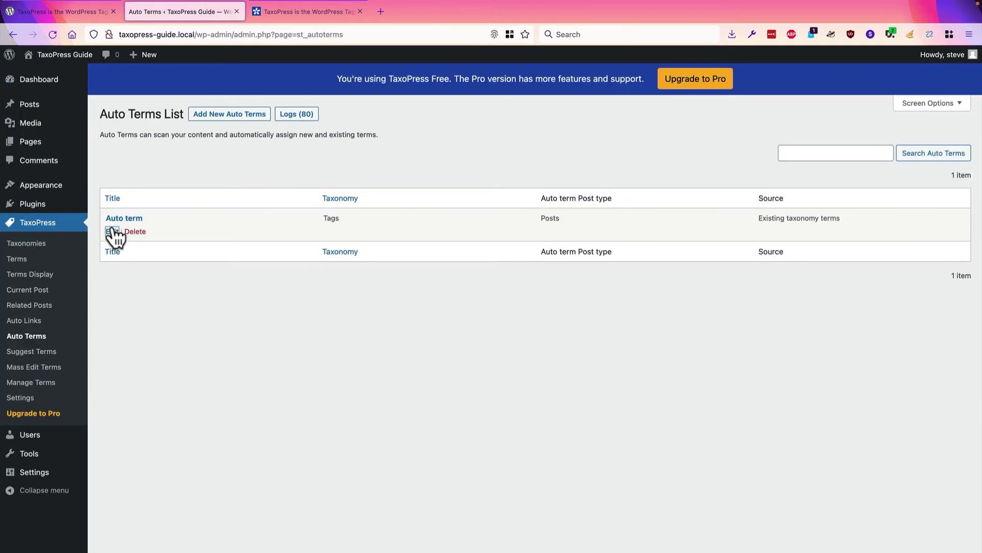
{"action": "left_click", "coordinate": [112, 231]}
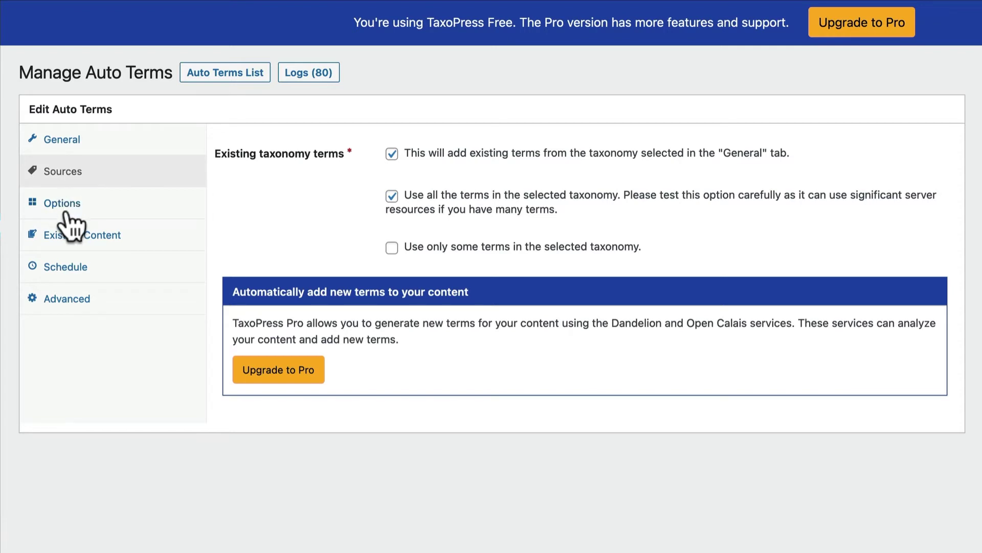
Enable 'Add terms for unpublished content' under Options and view the Existing Content settings.
{"action": "left_click", "coordinate": [65, 211]}
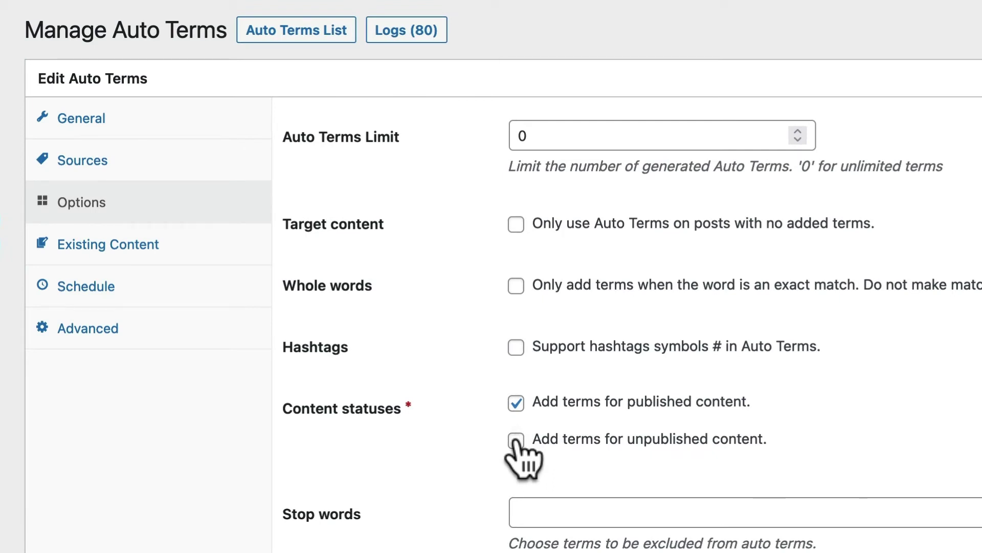
{"action": "left_click", "coordinate": [516, 440]}
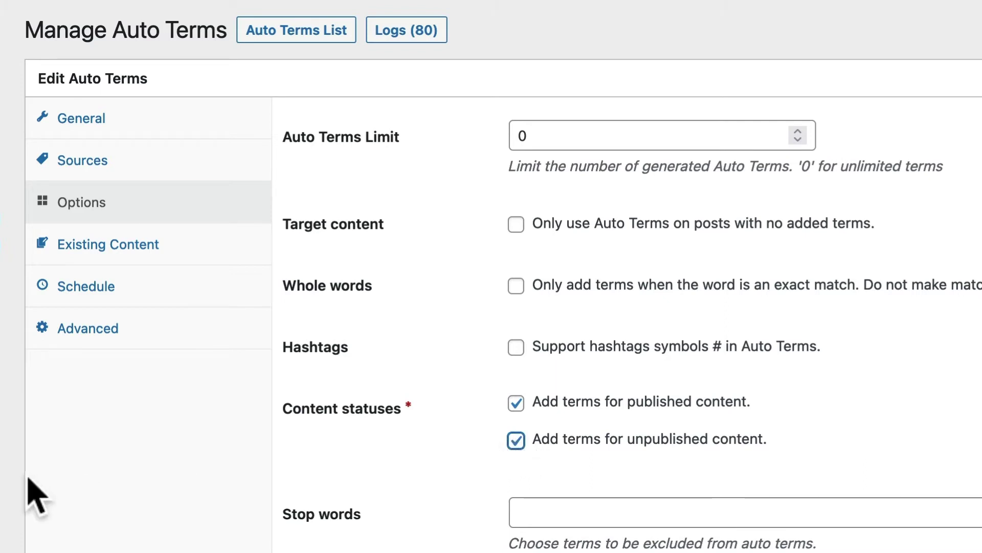
{"action": "left_click", "coordinate": [79, 246]}
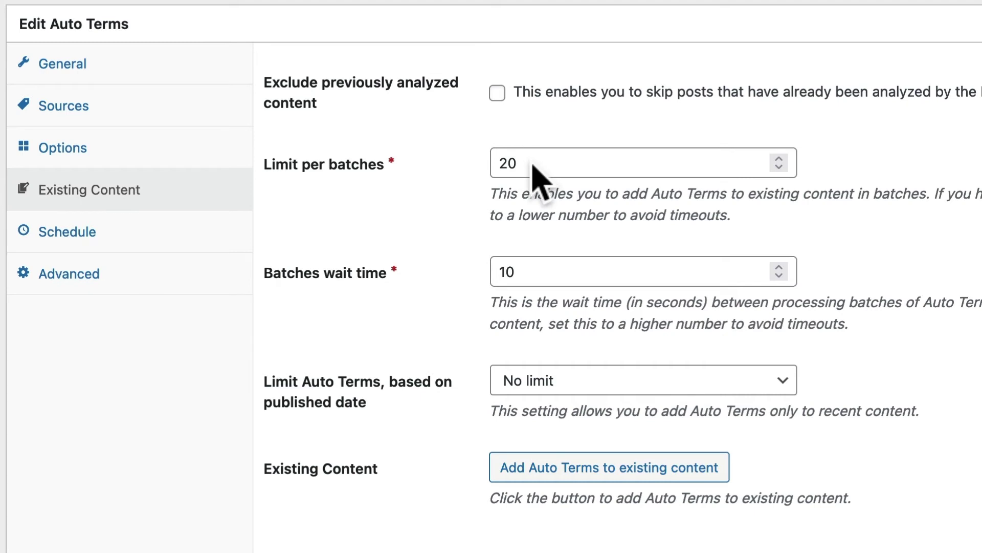
Set 'Limit Auto Terms, based on published date' to '2 weeks ago'.
{"action": "left_click", "coordinate": [529, 383]}
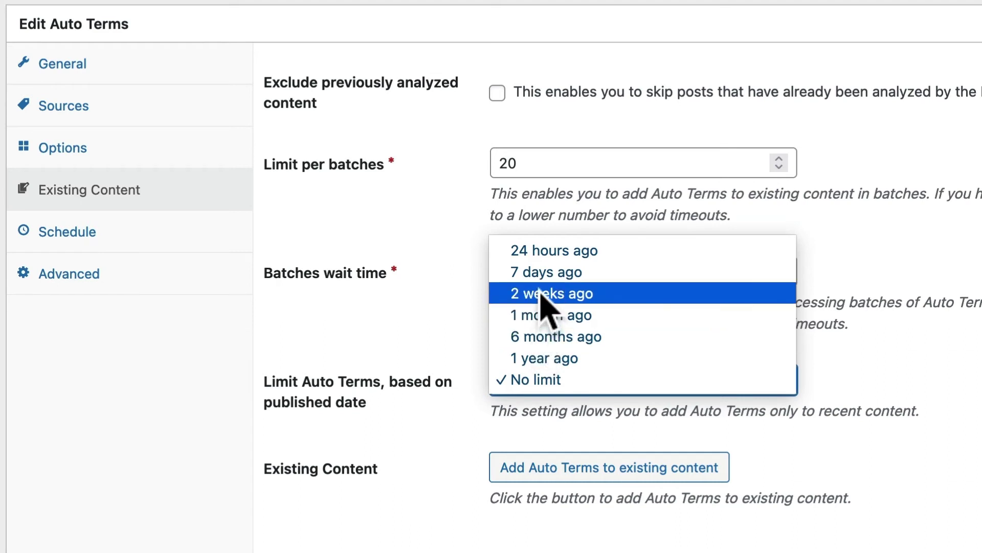
{"action": "left_click", "coordinate": [541, 294]}
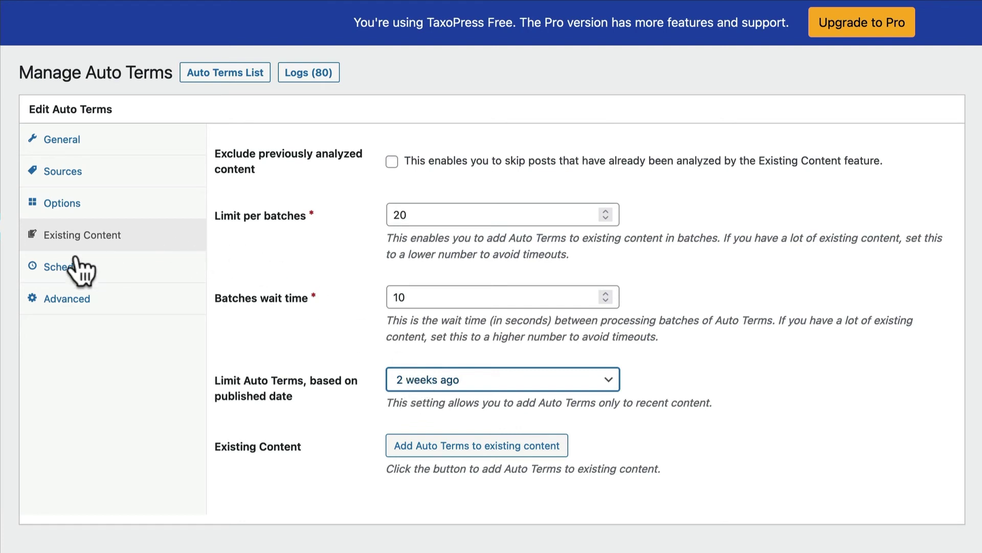
View the Schedule tab, where daily or hourly scheduling is offered only in TaxoPress Pro.
{"action": "left_click", "coordinate": [57, 267]}
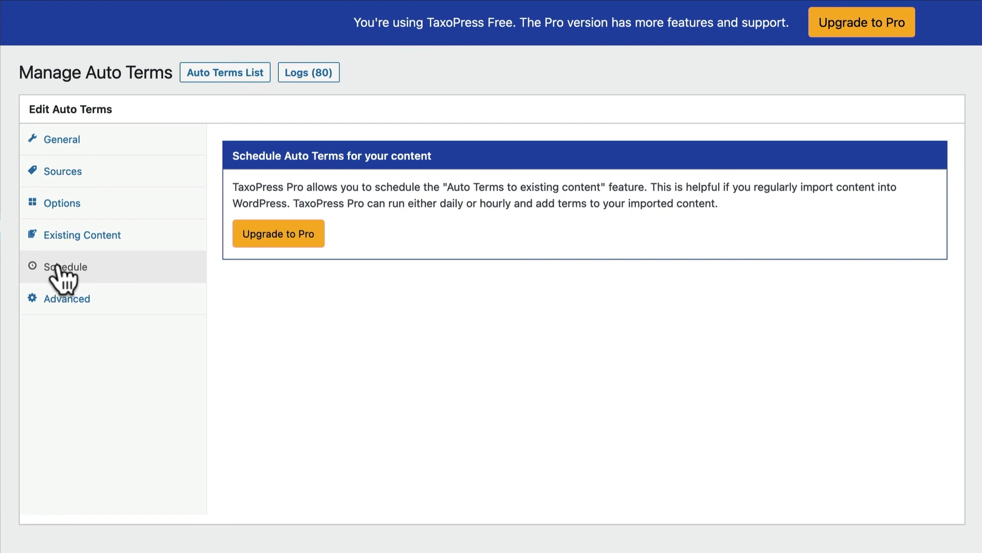
Check the Auto Terms rule's Advanced regular-expression options and General settings, then show the taxopress.com homepage.
{"action": "left_click", "coordinate": [64, 295]}
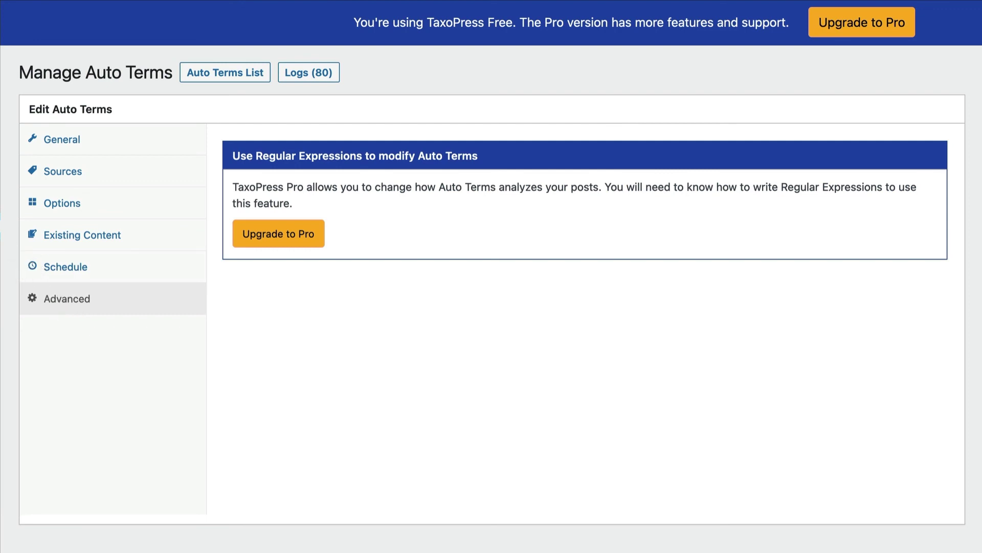
{"action": "left_click", "coordinate": [88, 143]}
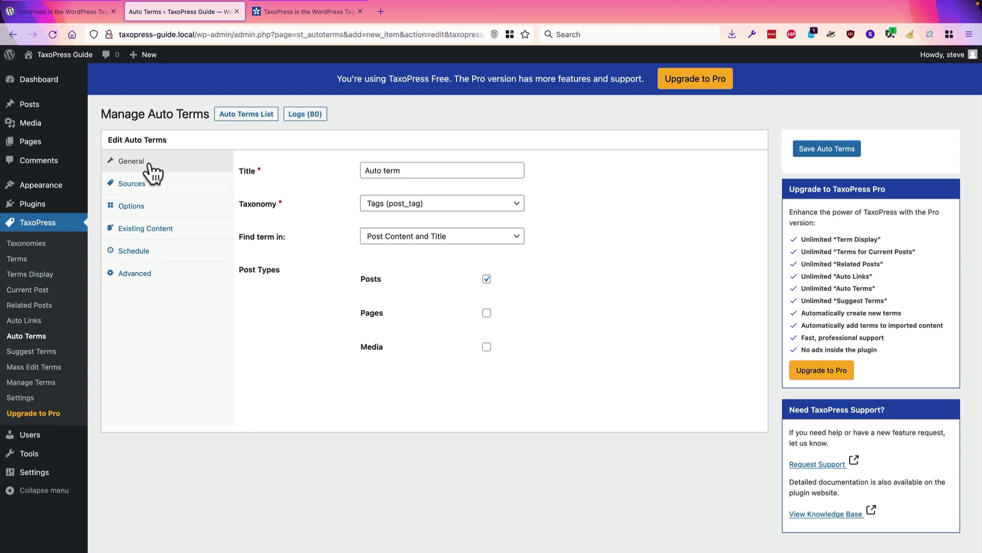
{"action": "left_click", "coordinate": [283, 13]}
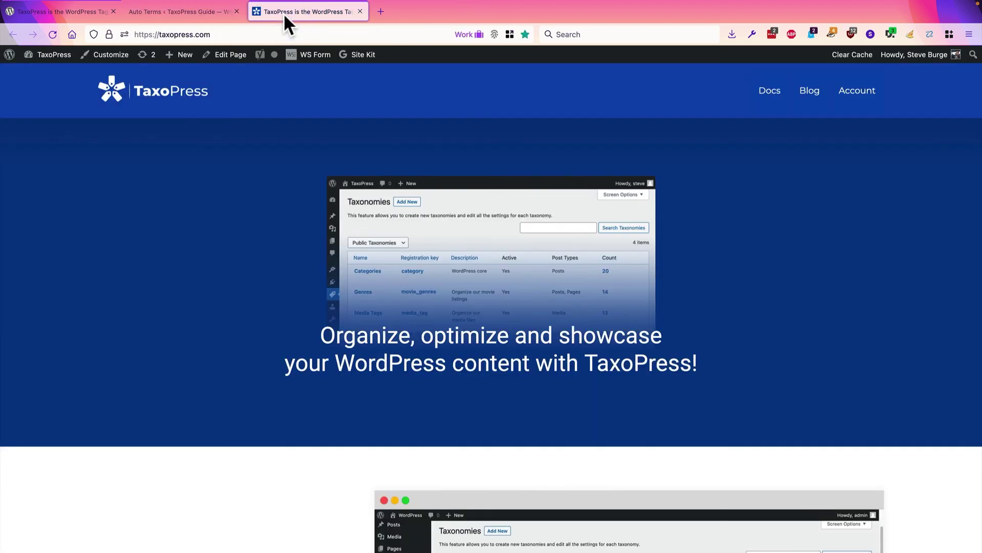